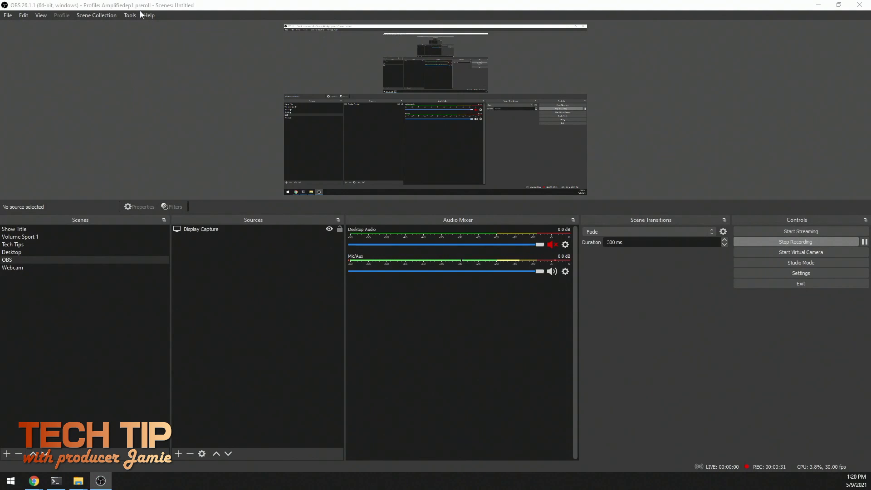
Check the WebSockets server settings for the enabled server, port and authentication, and accept them.
{"action": "left_click", "coordinate": [134, 15]}
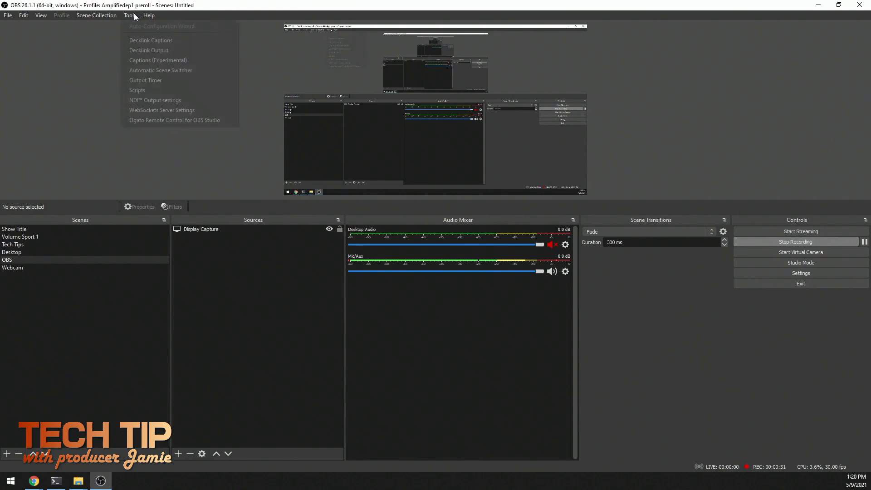
{"action": "left_click", "coordinate": [141, 111]}
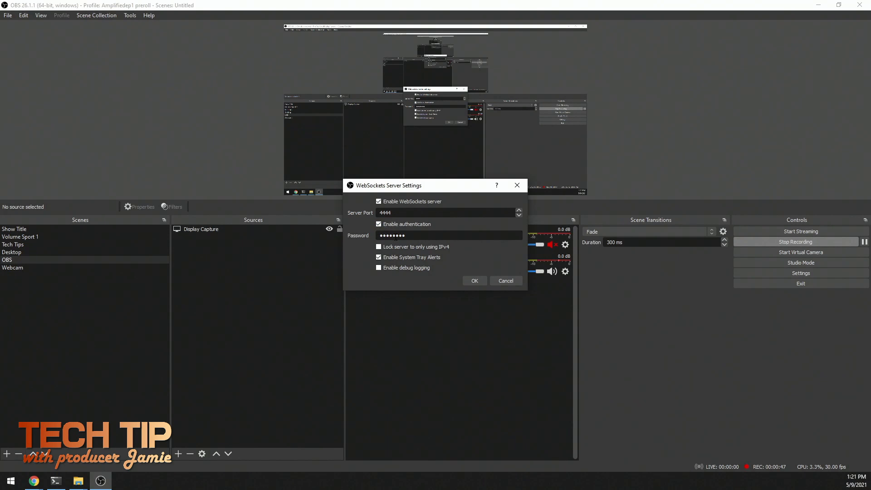
{"action": "left_click", "coordinate": [473, 281]}
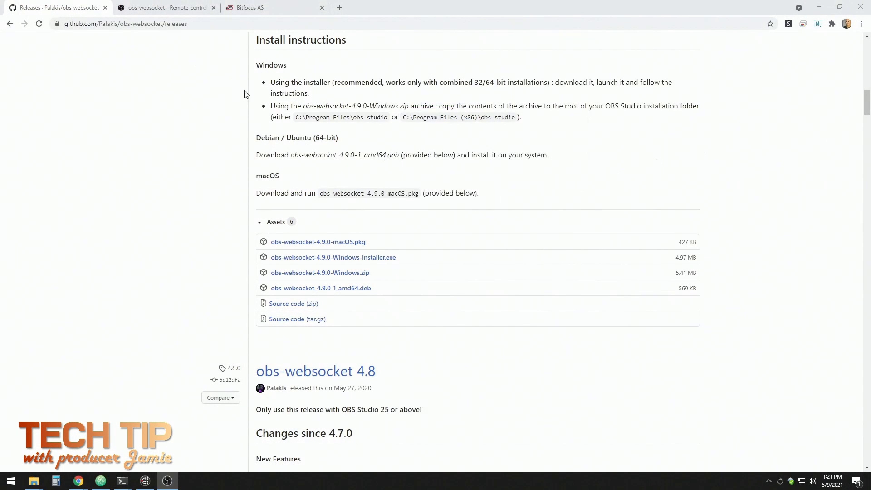
Open the Companion download page on the Bitfocus website, signing in with the saved account credentials.
{"action": "left_click", "coordinate": [255, 8]}
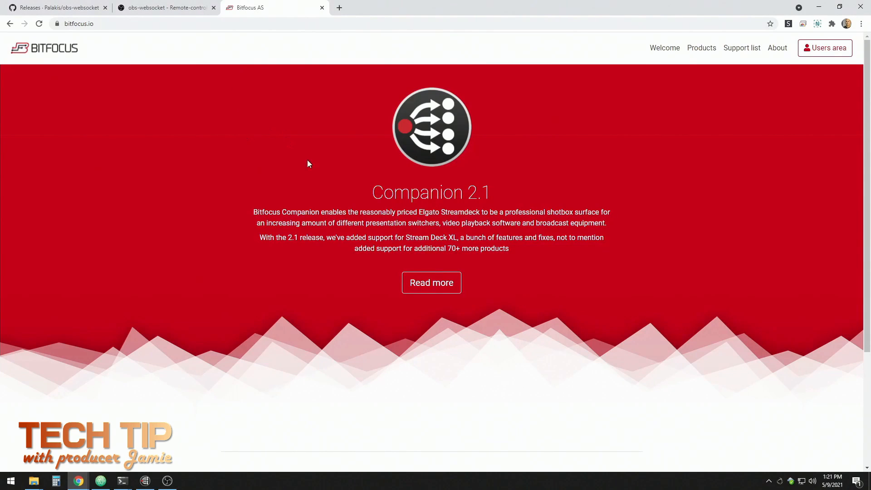
{"action": "left_click", "coordinate": [434, 284]}
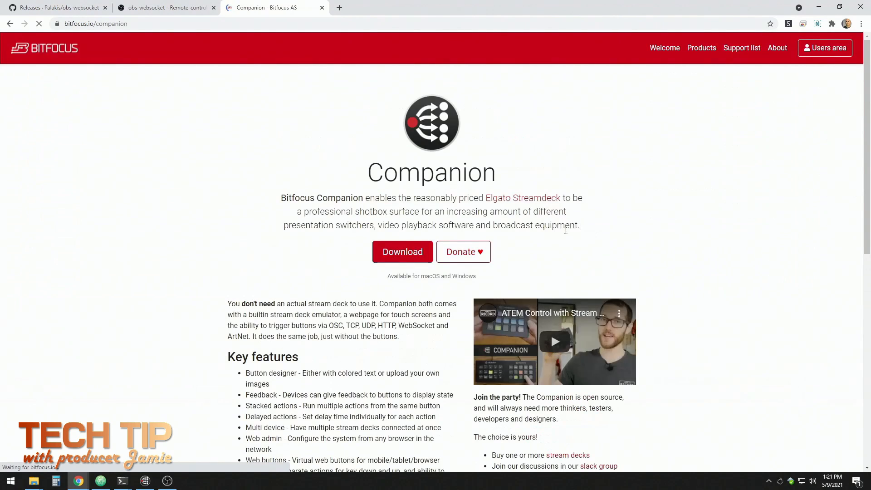
{"action": "left_click", "coordinate": [388, 255]}
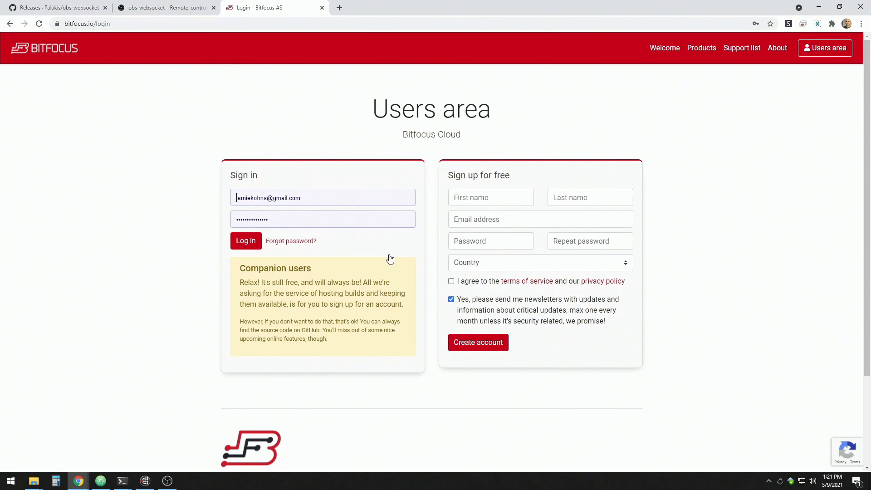
{"action": "left_click", "coordinate": [245, 241]}
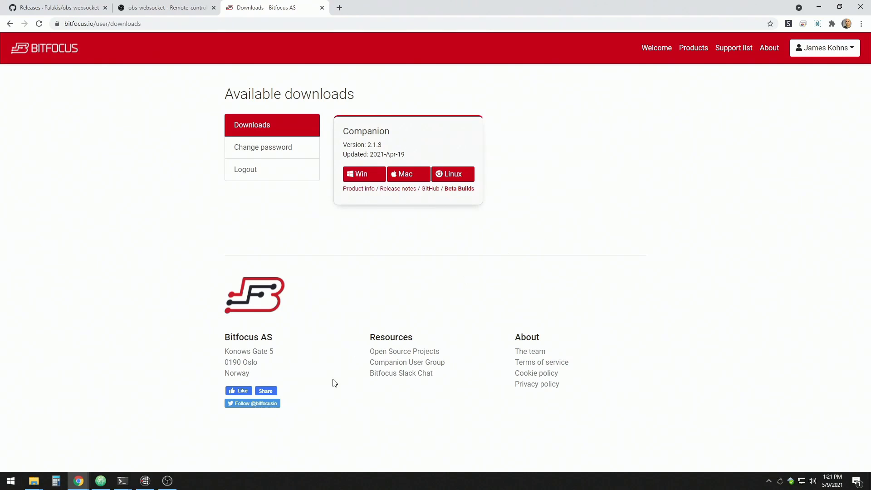
Switch to the Companion launcher, choose the wired Ethernet 192.168.86.48 as the GUI interface and launch the GUI.
{"action": "left_click", "coordinate": [145, 479]}
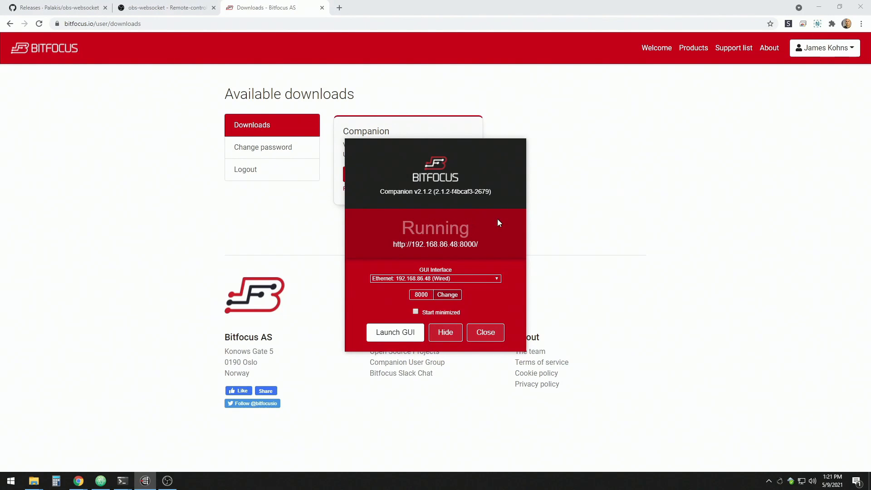
{"action": "left_click", "coordinate": [493, 280]}
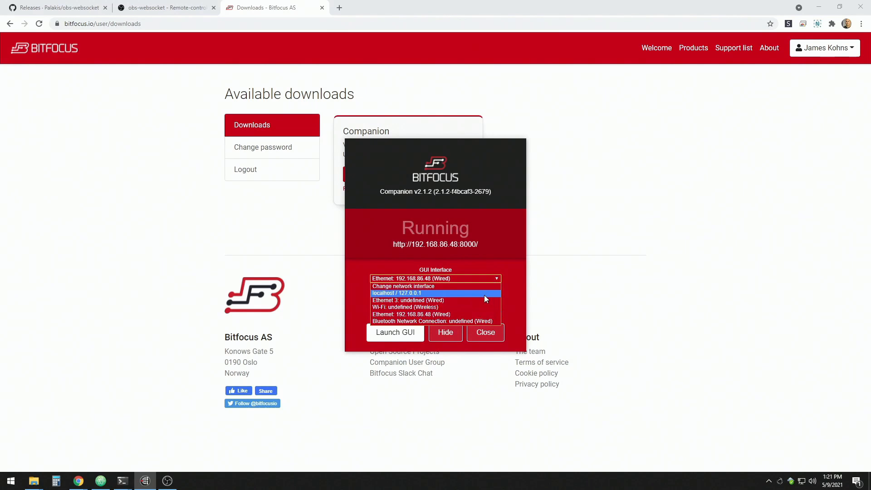
{"action": "left_click", "coordinate": [484, 293]}
{"action": "left_click", "coordinate": [488, 278]}
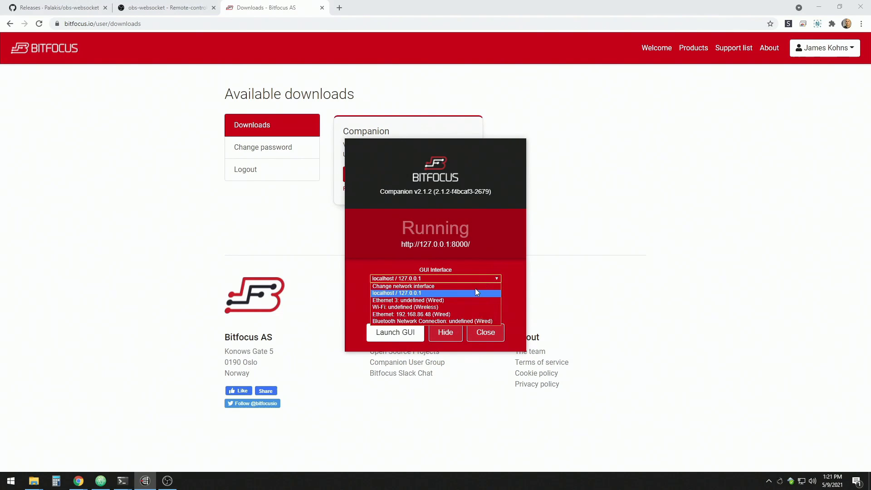
{"action": "left_click", "coordinate": [463, 315]}
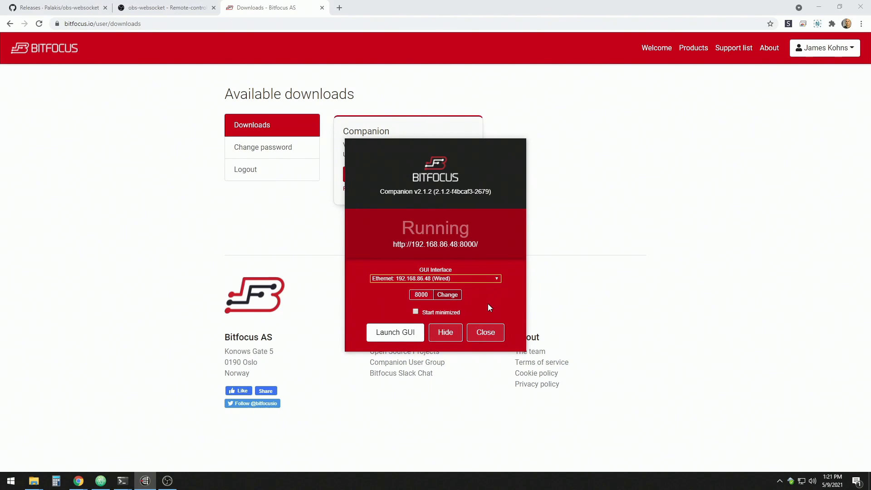
{"action": "left_click", "coordinate": [389, 335]}
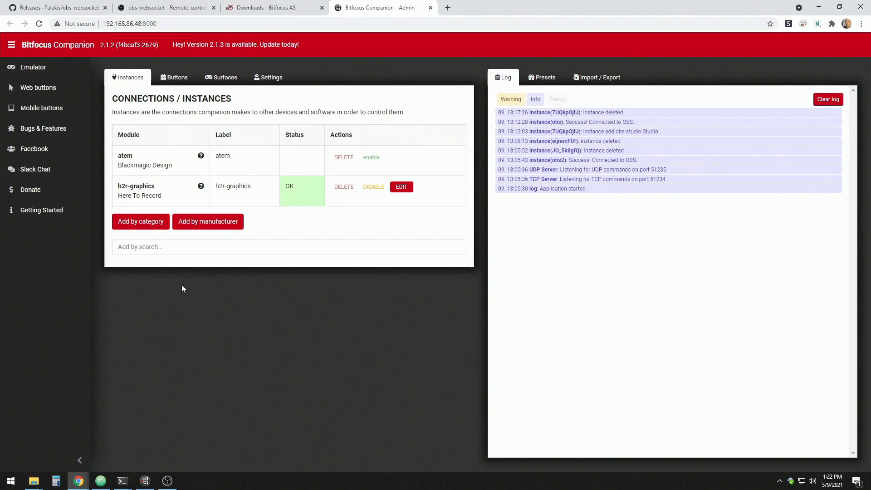
Search the Companion modules for "obs" and add an OBS Studio instance.
{"action": "left_click", "coordinate": [164, 250]}
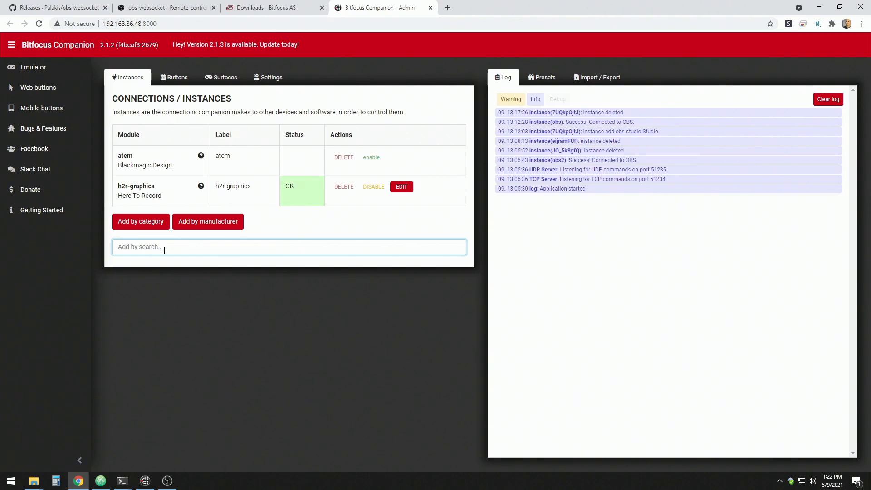
{"action": "type", "text": "obs"}
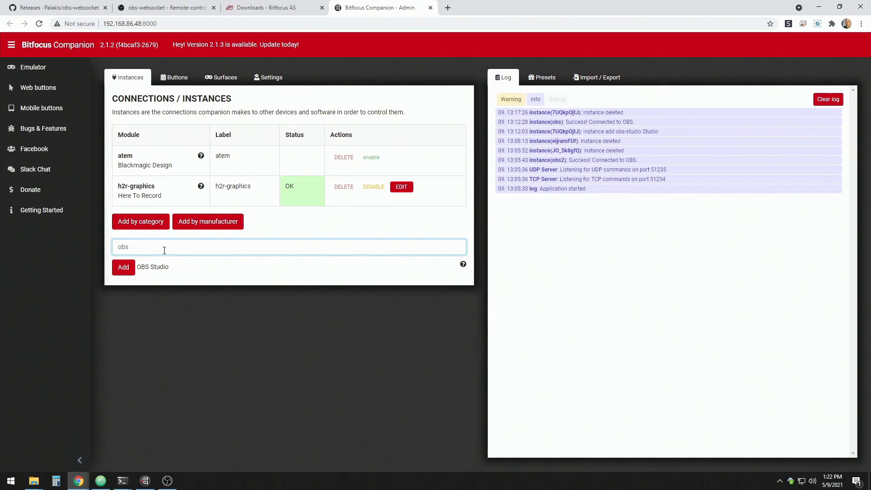
{"action": "left_click", "coordinate": [124, 266]}
Configure the OBS instance with target IP 127.0.0.1, target port 4444 and the WebSocket server password, and apply the changes.
{"action": "left_click", "coordinate": [188, 154]}
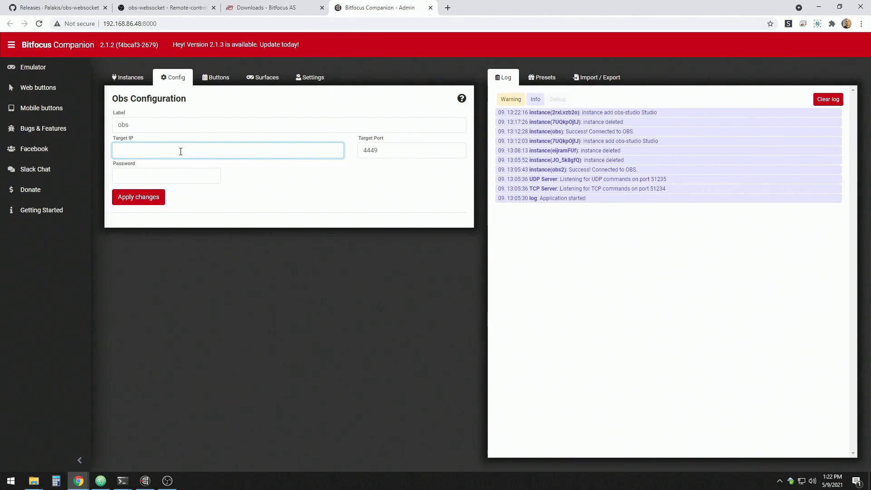
{"action": "type", "text": "127.0.0.1"}
{"action": "key", "text": "Tab"}
{"action": "type", "text": "4"}
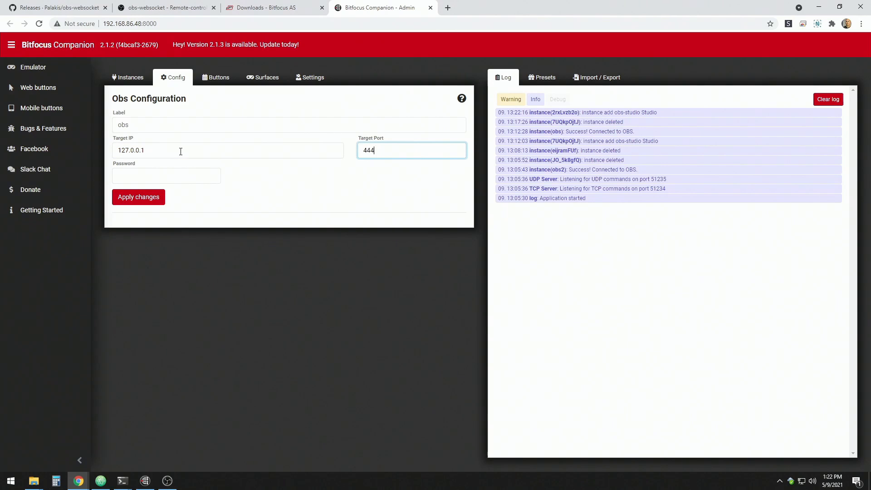
{"action": "key", "text": "Tab"}
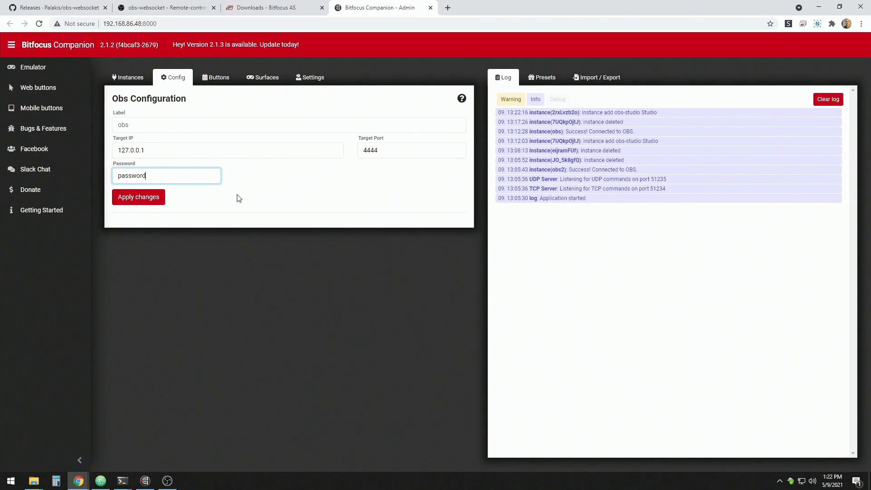
{"action": "left_click", "coordinate": [139, 199]}
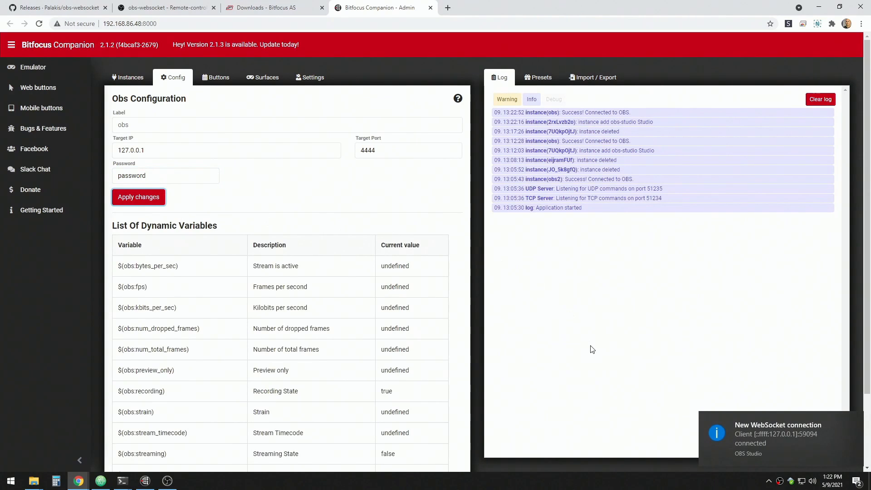
Review the OBS instance's dynamic variables and its Transitions and Streaming button presets.
{"action": "mouse_move", "coordinate": [743, 446]}
{"action": "scroll", "coordinate": [362, 270], "scroll_direction": "down", "scroll_amount": 2}
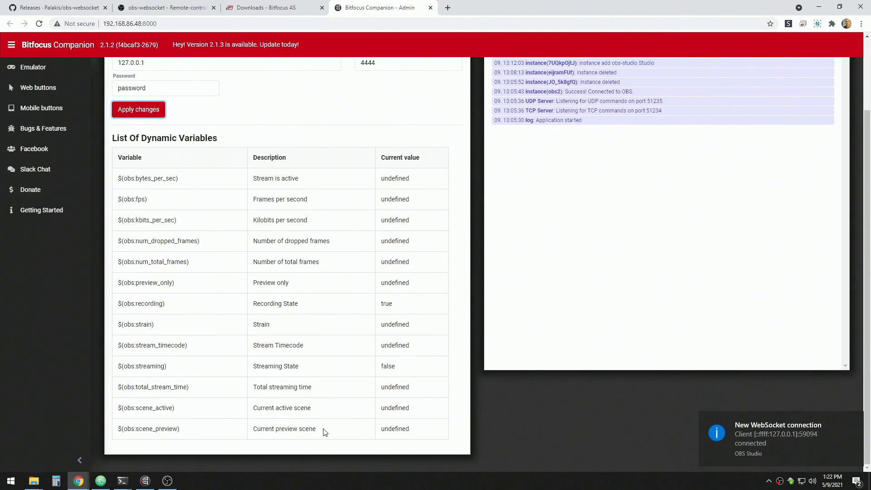
{"action": "scroll", "coordinate": [327, 424], "scroll_direction": "up", "scroll_amount": 2}
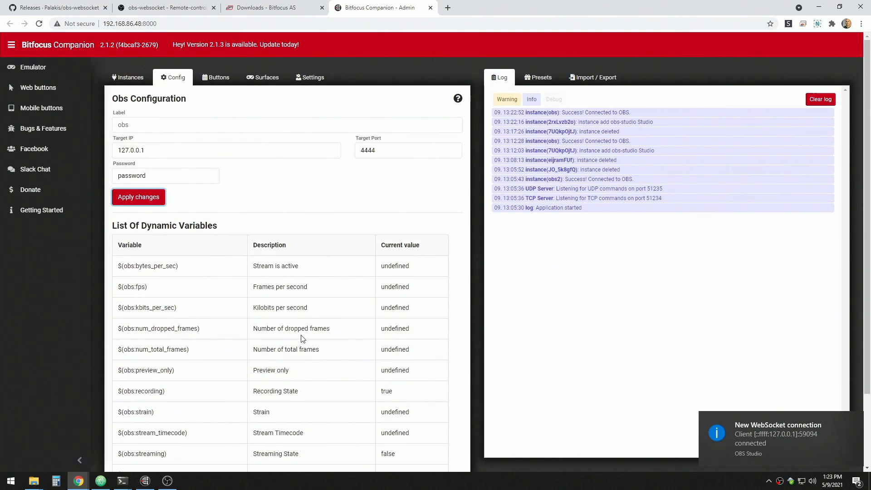
{"action": "left_click", "coordinate": [218, 79]}
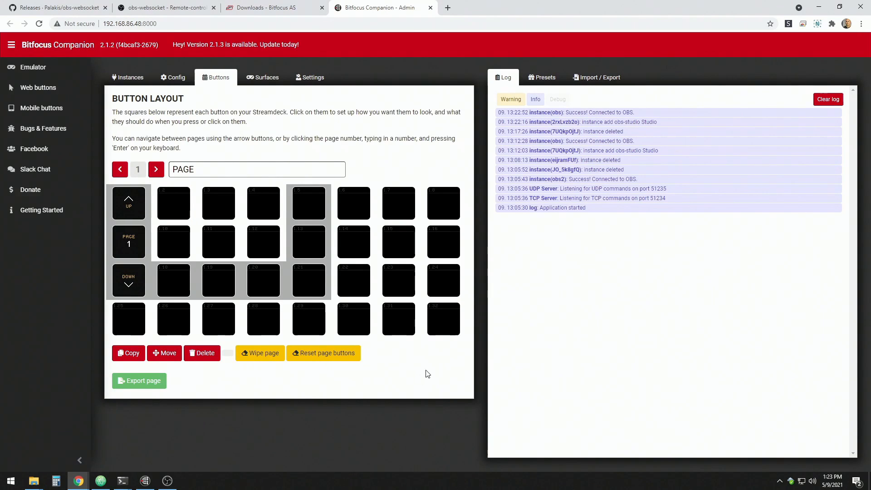
{"action": "left_click", "coordinate": [547, 80]}
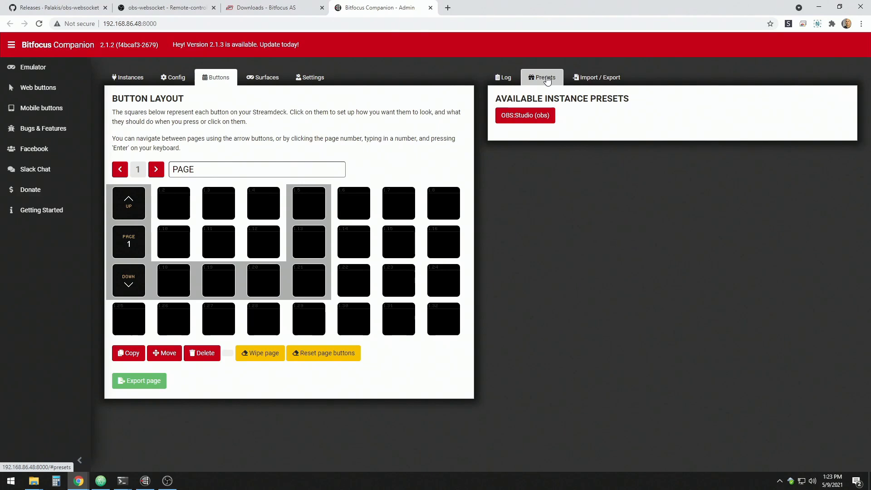
{"action": "left_click", "coordinate": [534, 117]}
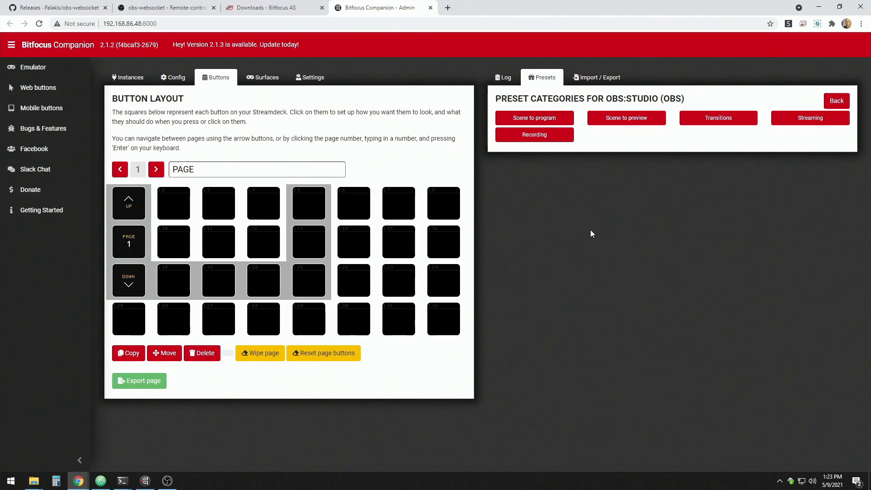
{"action": "left_click", "coordinate": [720, 121]}
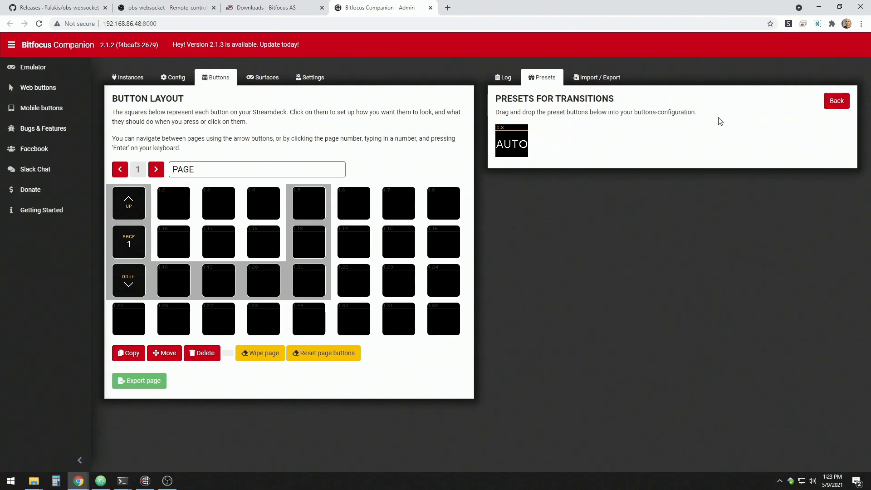
{"action": "left_click", "coordinate": [834, 103]}
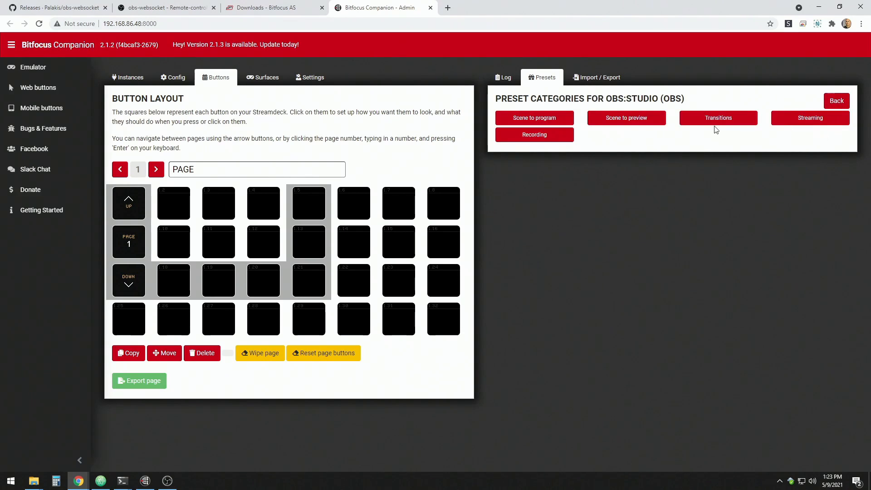
{"action": "left_click", "coordinate": [795, 127]}
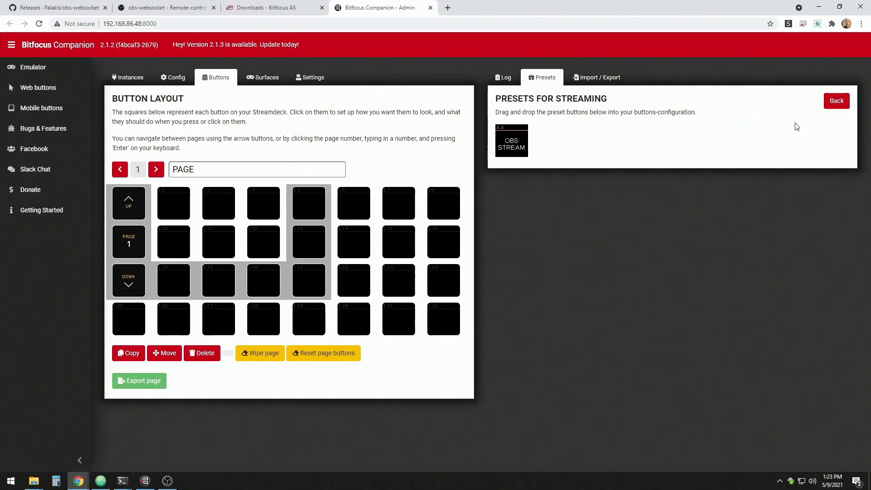
{"action": "left_click", "coordinate": [834, 102]}
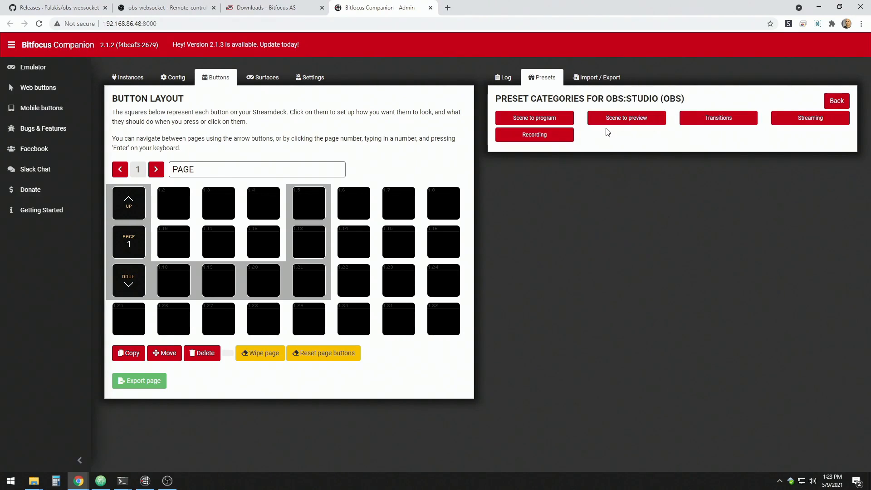
Place the Scene to program presets Show Title, Volume Sport 1, Tech Tips, Desktop and Webcam on buttons 1.2 to 1.6, and OBS on button 1.11.
{"action": "left_click", "coordinate": [543, 121]}
{"action": "left_click_drag", "start_coordinate": [511, 146], "coordinate": [172, 204]}
{"action": "left_click_drag", "start_coordinate": [541, 146], "coordinate": [210, 213]}
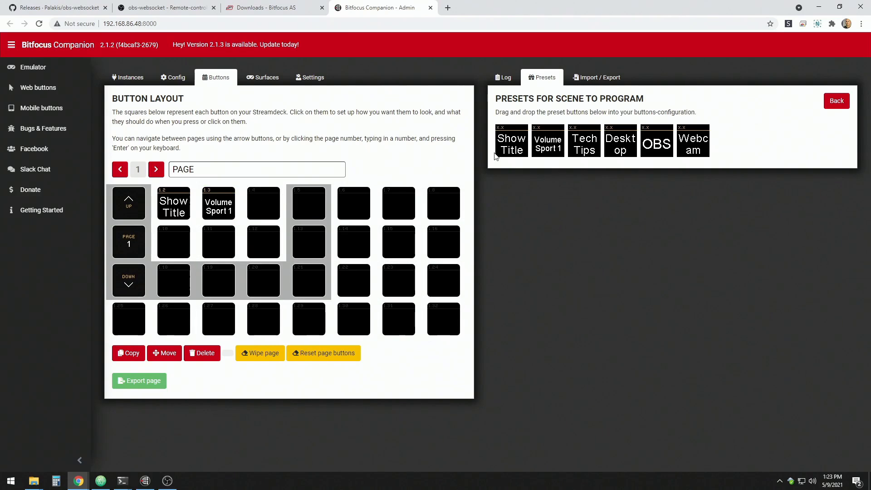
{"action": "left_click_drag", "start_coordinate": [585, 147], "coordinate": [267, 213]}
{"action": "left_click_drag", "start_coordinate": [622, 148], "coordinate": [312, 210]}
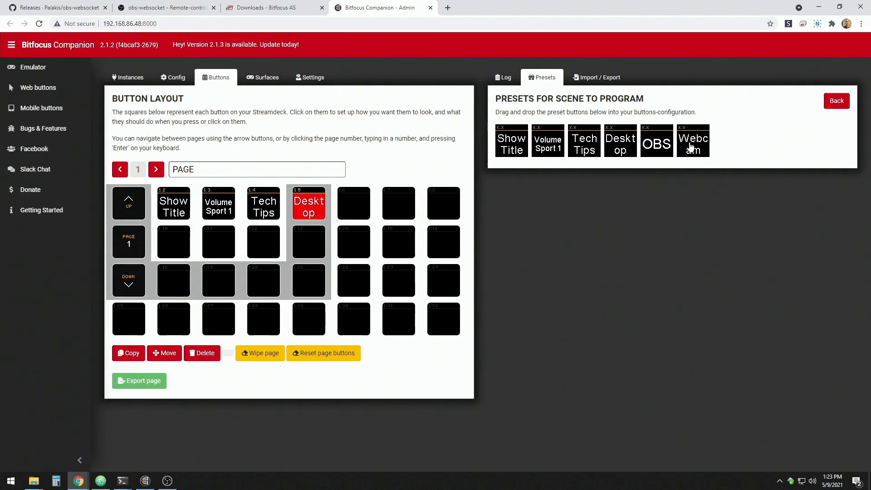
{"action": "left_click_drag", "start_coordinate": [691, 146], "coordinate": [355, 206]}
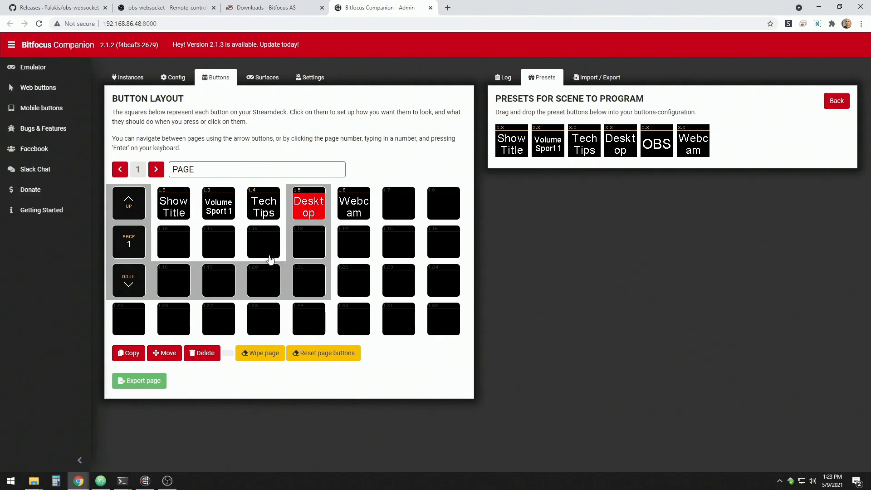
{"action": "left_click_drag", "start_coordinate": [670, 145], "coordinate": [219, 244]}
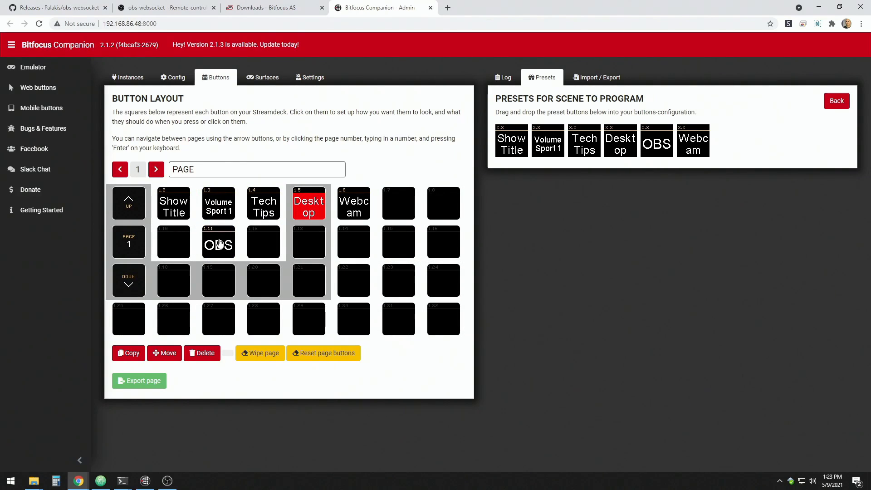
Inspect the OBS button's configuration and test switching to the OBS scene and back to Desktop from the web buttons page.
{"action": "left_click", "coordinate": [219, 244]}
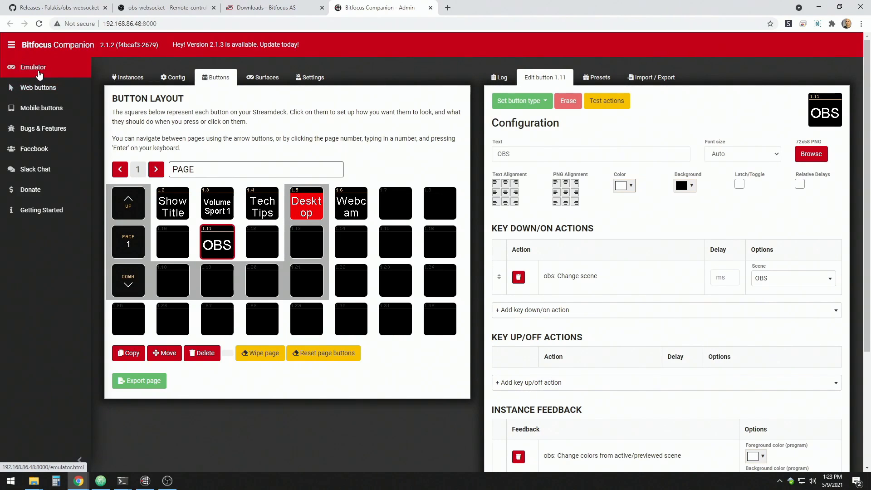
{"action": "left_click", "coordinate": [39, 88]}
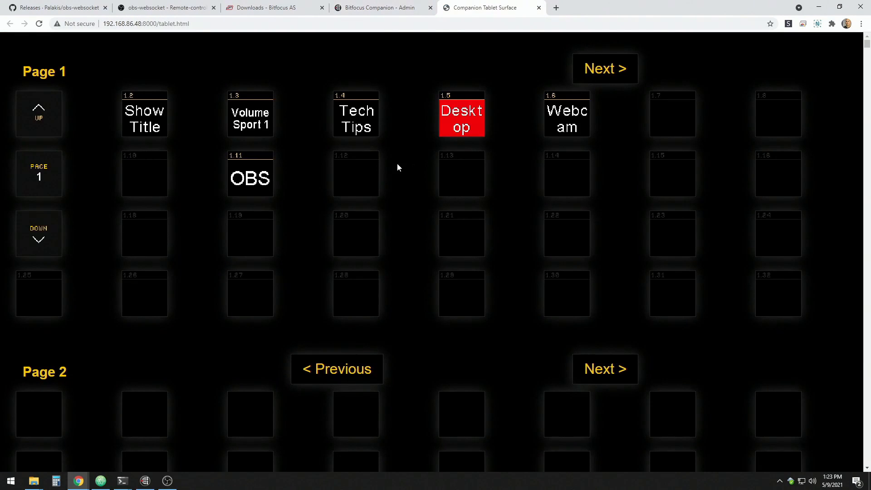
{"action": "left_click", "coordinate": [251, 177]}
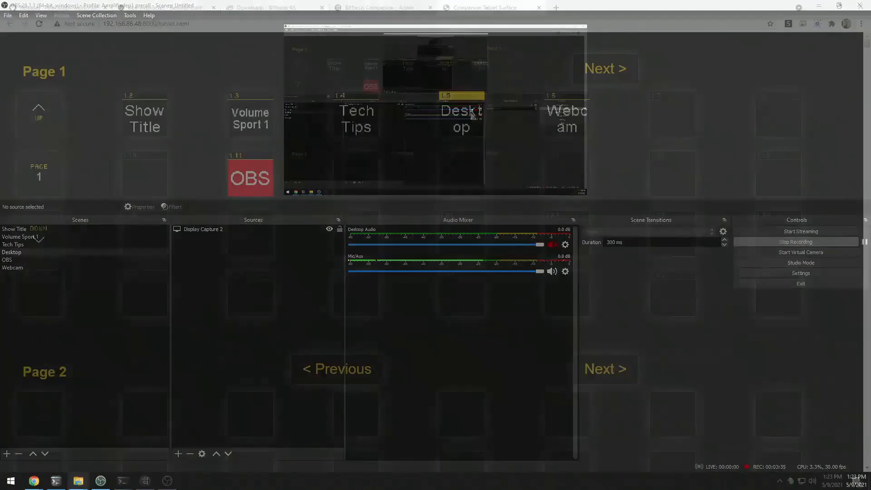
{"action": "left_click", "coordinate": [470, 115]}
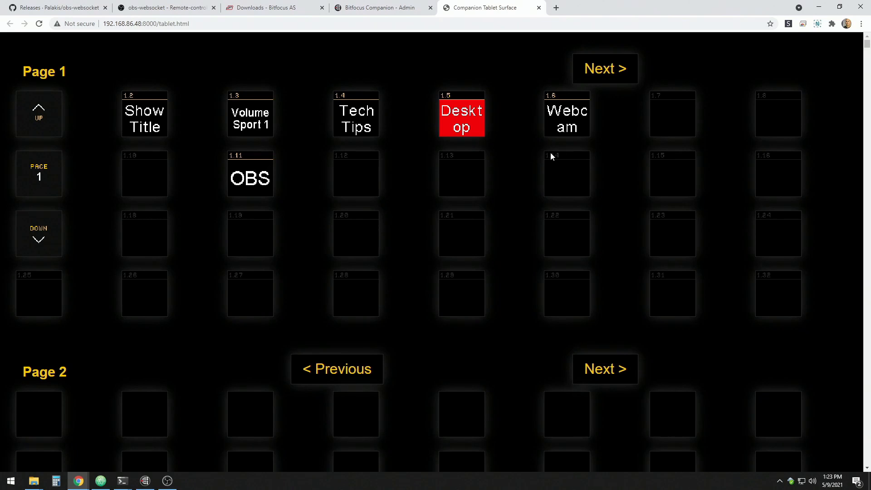
Return to the Companion admin page, open button 1.11 (OBS) for editing and check the scene choices of its Change scene action.
{"action": "left_click", "coordinate": [382, 11]}
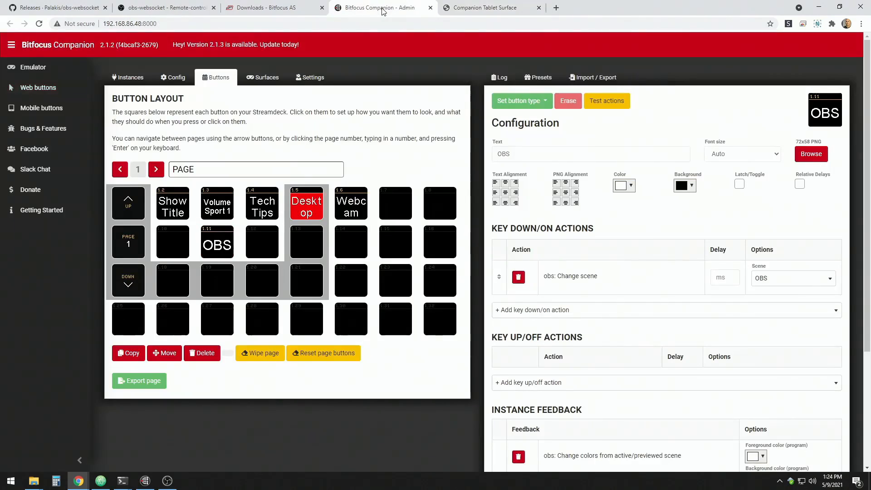
{"action": "left_click", "coordinate": [344, 209]}
{"action": "left_click", "coordinate": [213, 245]}
{"action": "scroll", "coordinate": [640, 241], "scroll_direction": "down", "scroll_amount": 2}
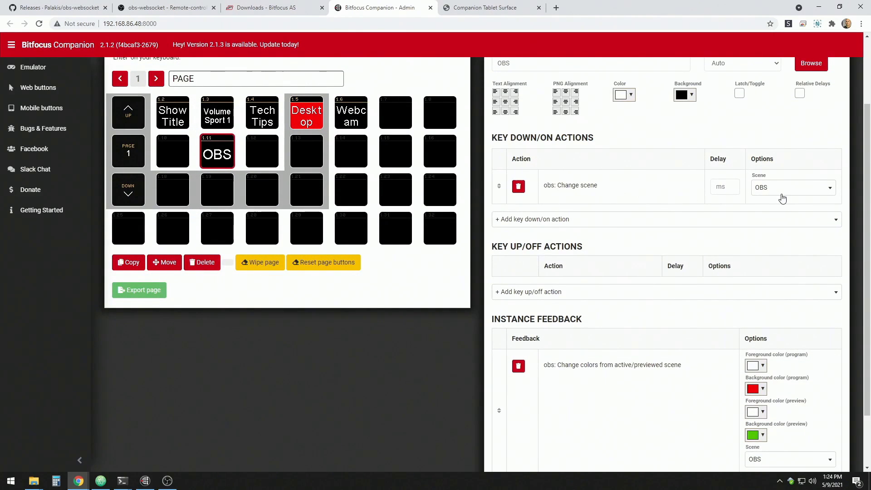
{"action": "left_click", "coordinate": [797, 191]}
{"action": "left_click", "coordinate": [799, 263]}
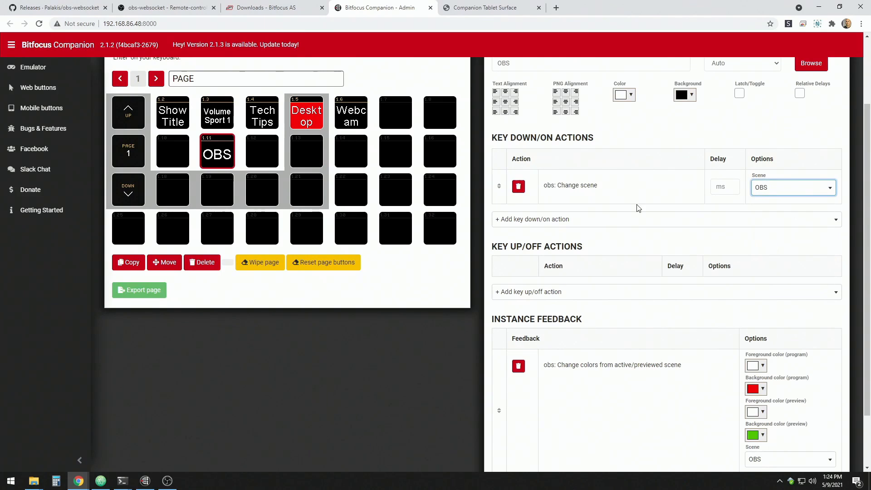
Examine the OBS actions that can be added as key down/on actions to button 1.11, without adding any.
{"action": "left_click", "coordinate": [617, 220]}
{"action": "scroll", "coordinate": [626, 258], "scroll_direction": "down", "scroll_amount": 10}
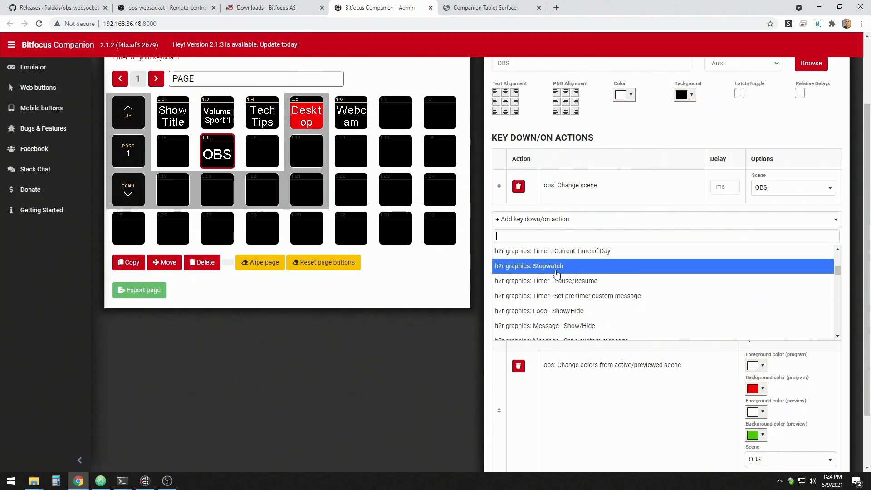
{"action": "scroll", "coordinate": [614, 288], "scroll_direction": "down", "scroll_amount": 5}
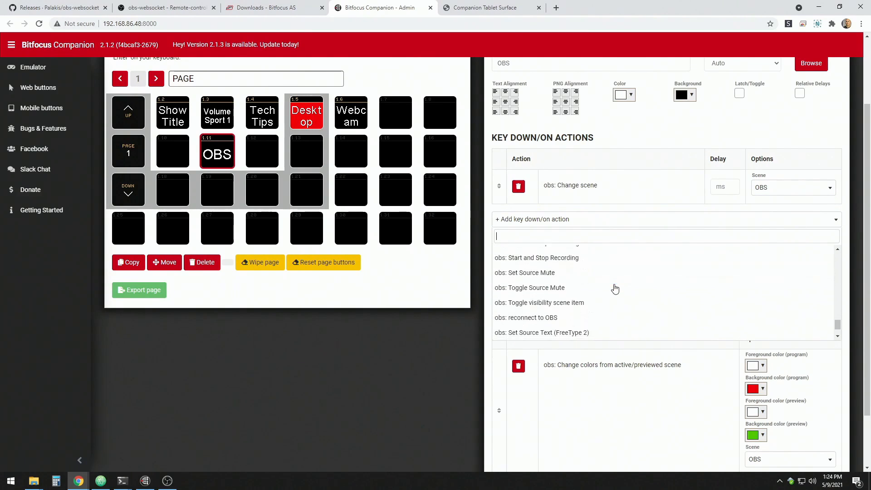
{"action": "scroll", "coordinate": [615, 289], "scroll_direction": "down", "scroll_amount": 2}
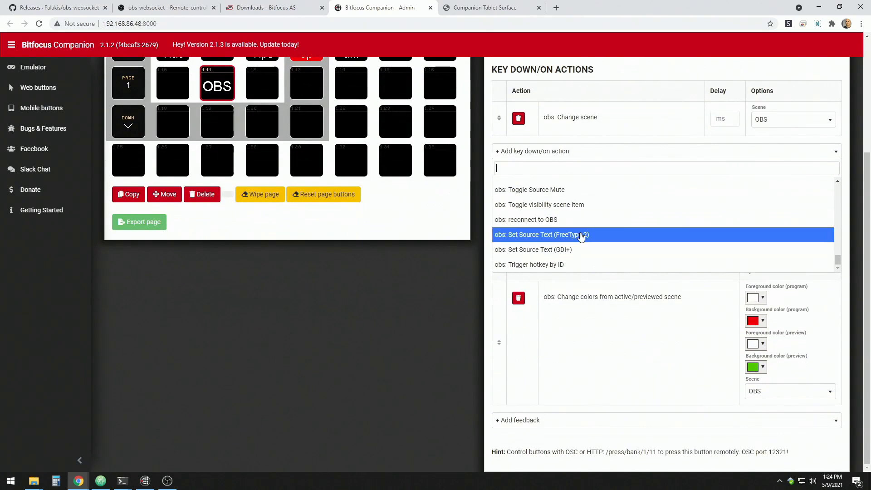
{"action": "scroll", "coordinate": [585, 247], "scroll_direction": "up", "scroll_amount": 8}
{"action": "scroll", "coordinate": [594, 254], "scroll_direction": "down", "scroll_amount": 8}
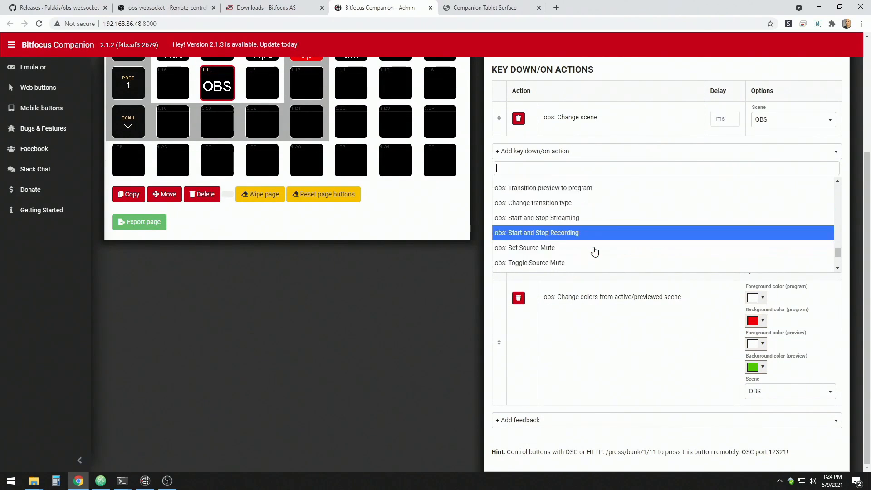
{"action": "left_click", "coordinate": [373, 315]}
{"action": "scroll", "coordinate": [393, 330], "scroll_direction": "up", "scroll_amount": 2}
{"action": "scroll", "coordinate": [393, 330], "scroll_direction": "up", "scroll_amount": 2}
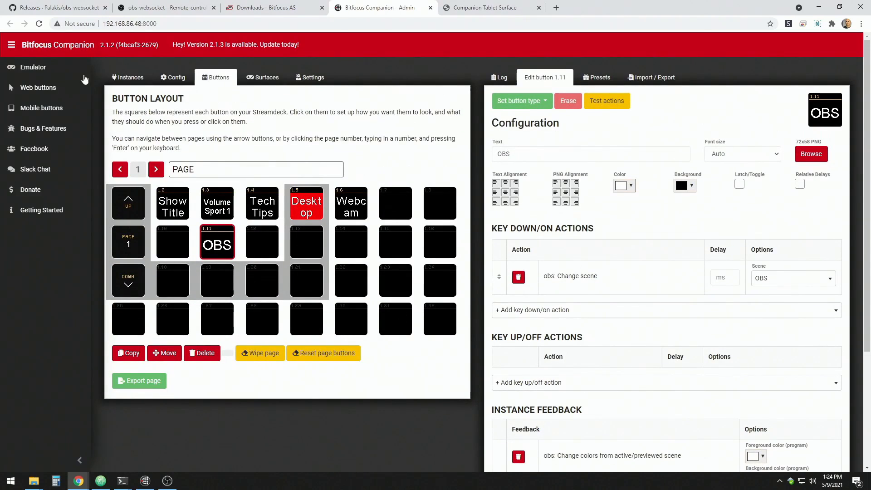
View the mobile buttons page and check its network address against the one in the Companion launcher window.
{"action": "left_click", "coordinate": [51, 108]}
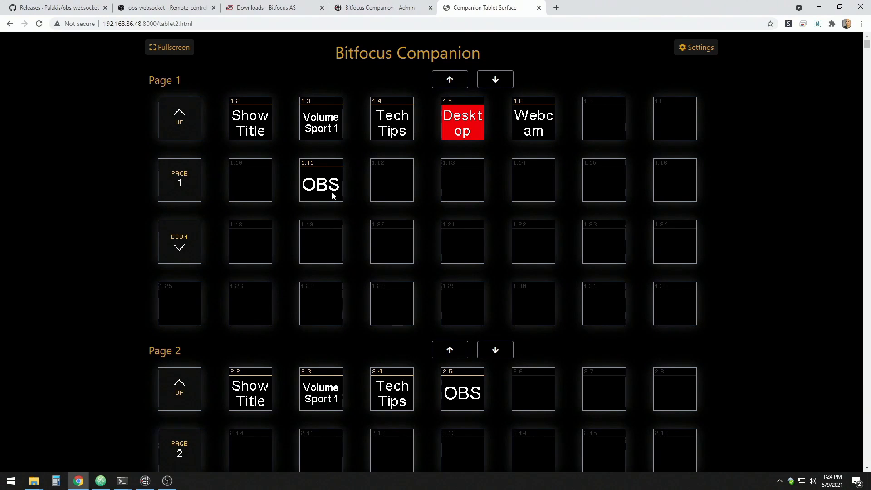
{"action": "double_click", "coordinate": [131, 21]}
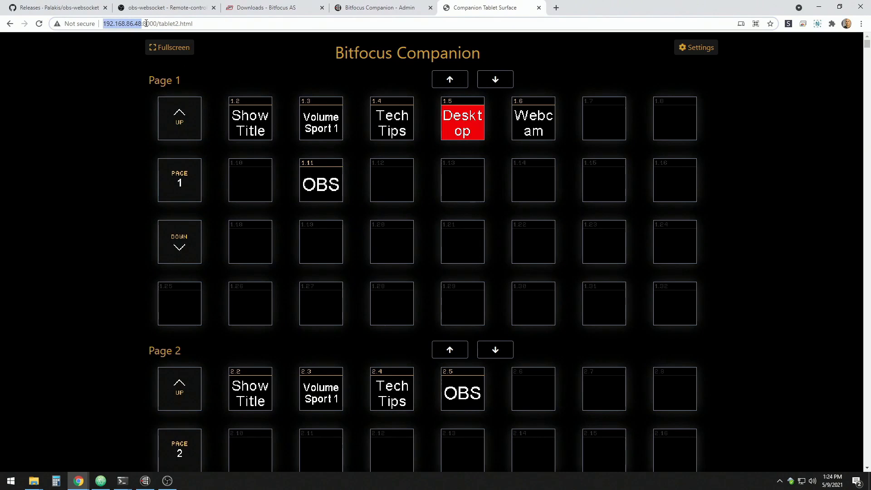
{"action": "left_click", "coordinate": [144, 24]}
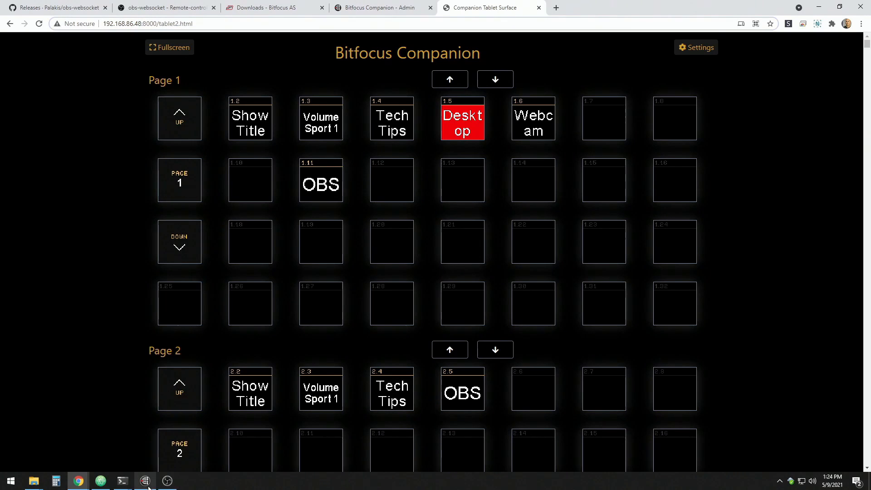
{"action": "left_click", "coordinate": [145, 481]}
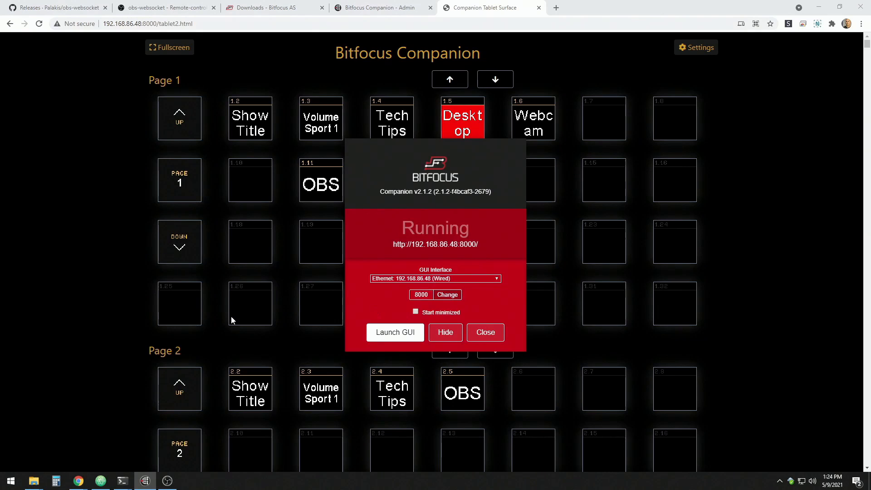
{"action": "left_click", "coordinate": [71, 295]}
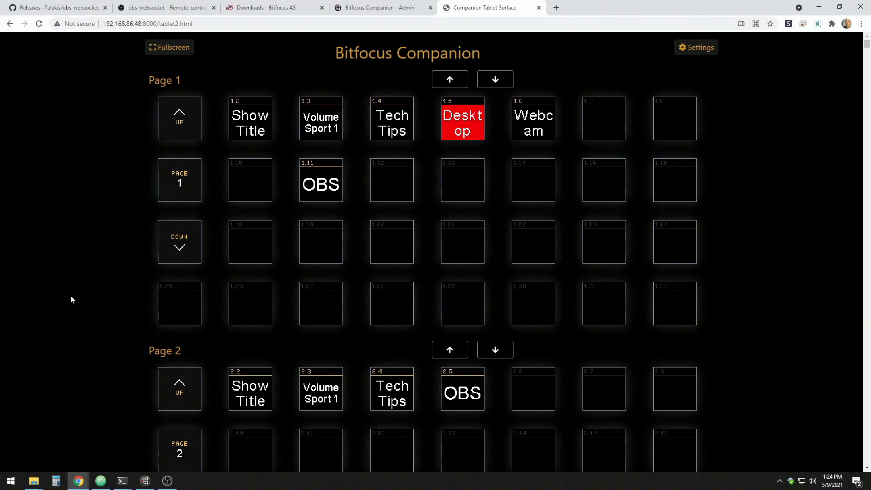